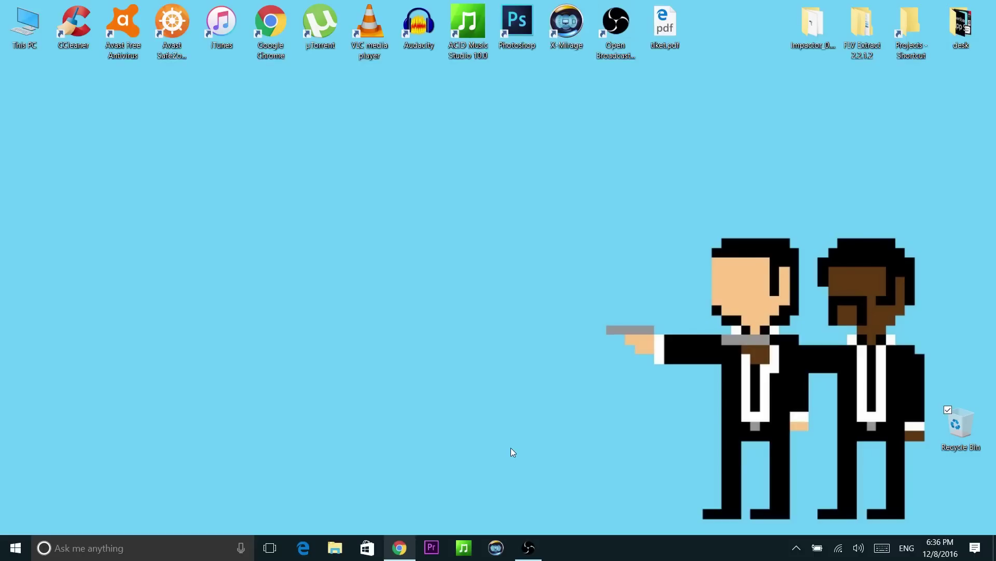
Bring up Chrome showing the Cydia Impactor website
{"action": "left_click", "coordinate": [399, 547]}
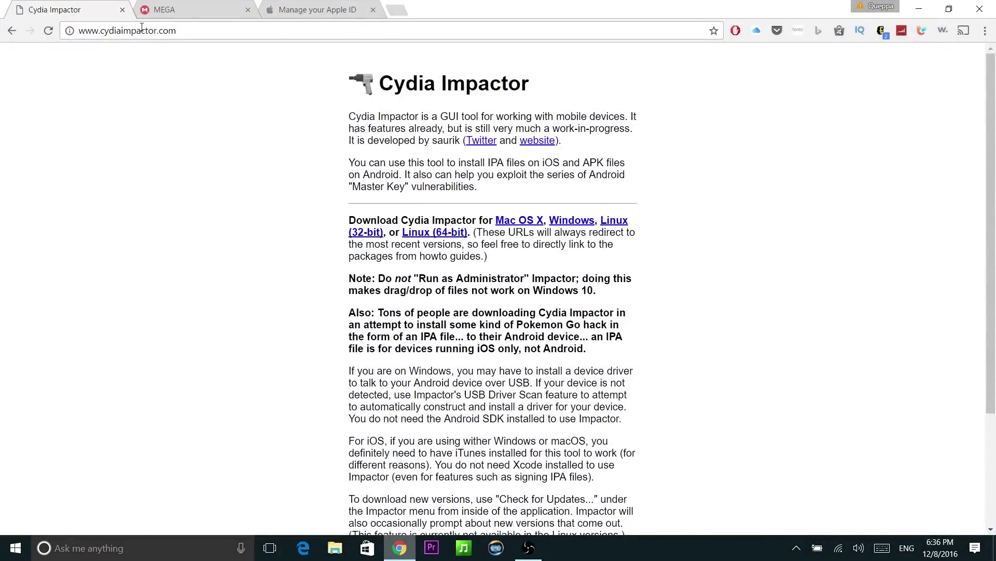
{"action": "left_click", "coordinate": [199, 32]}
{"action": "left_click", "coordinate": [153, 88]}
{"action": "left_click", "coordinate": [196, 31]}
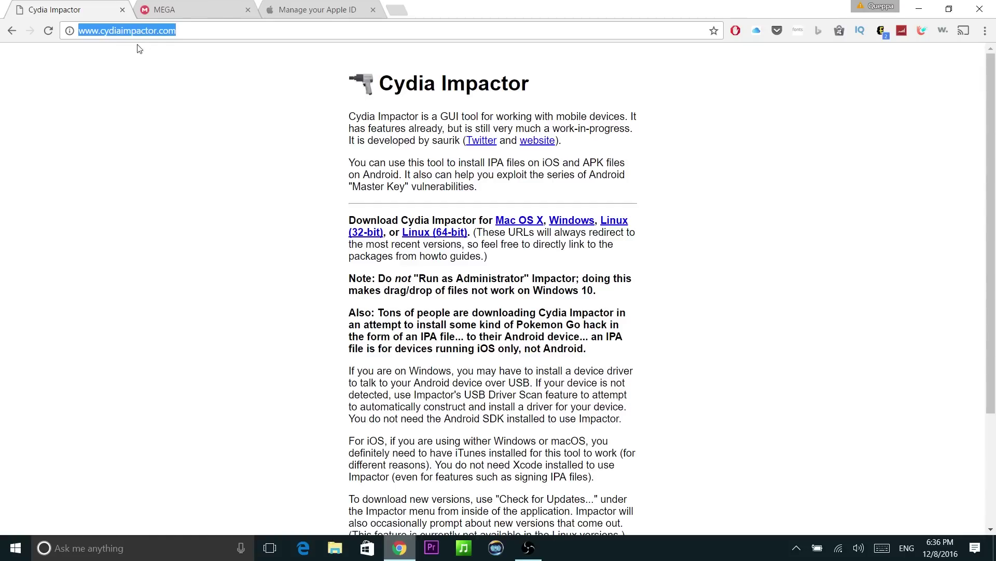
{"action": "left_click", "coordinate": [208, 181]}
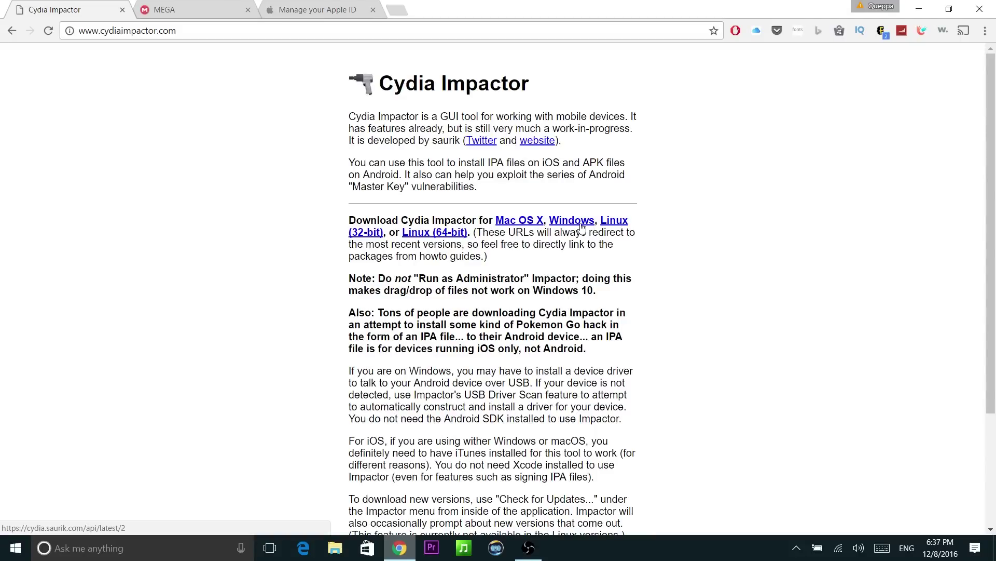
Start the Windows Impactor download, cancel the save, and go to the MEGA iFile IPA.zip page
{"action": "left_click", "coordinate": [582, 227]}
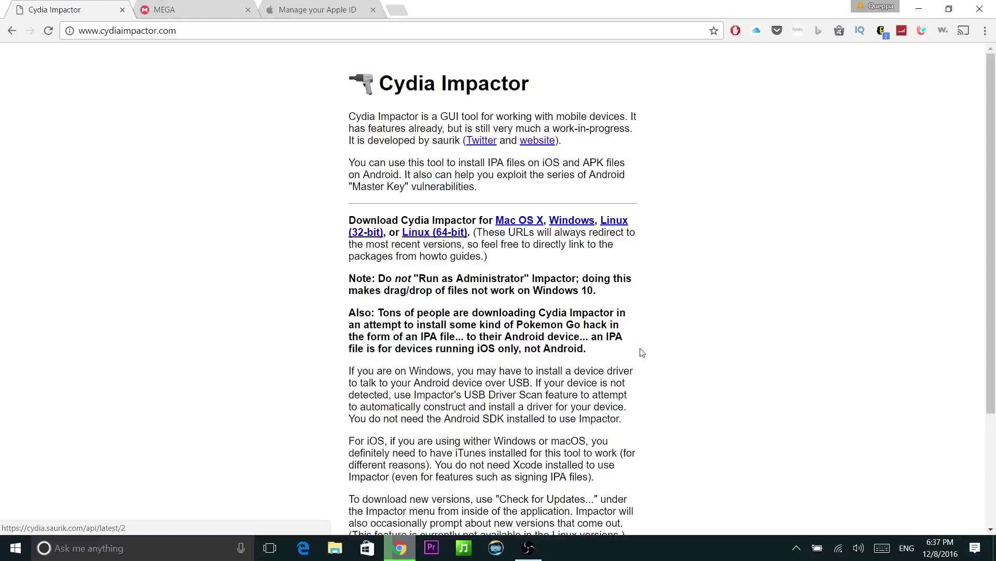
{"action": "left_click", "coordinate": [455, 290]}
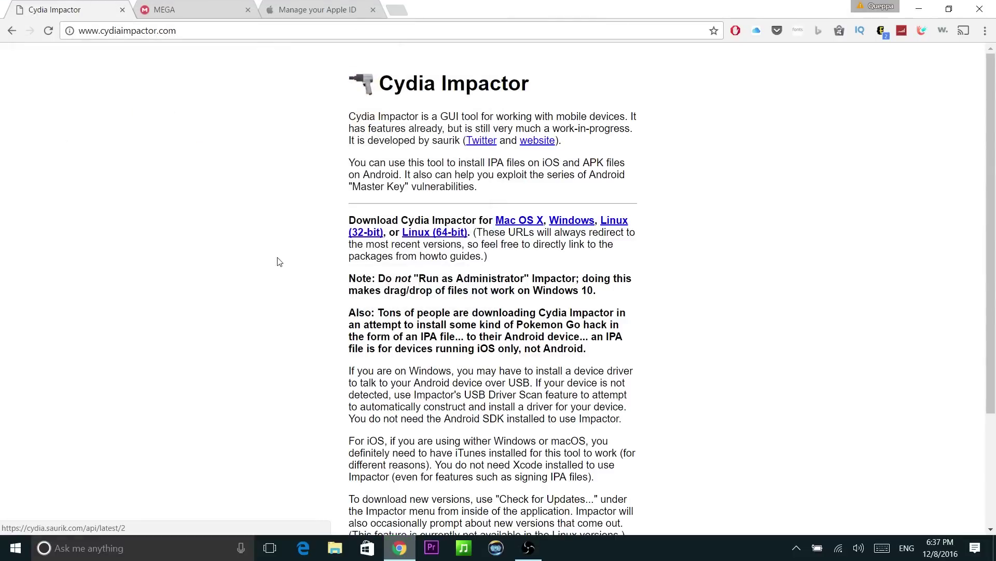
{"action": "left_click", "coordinate": [192, 6]}
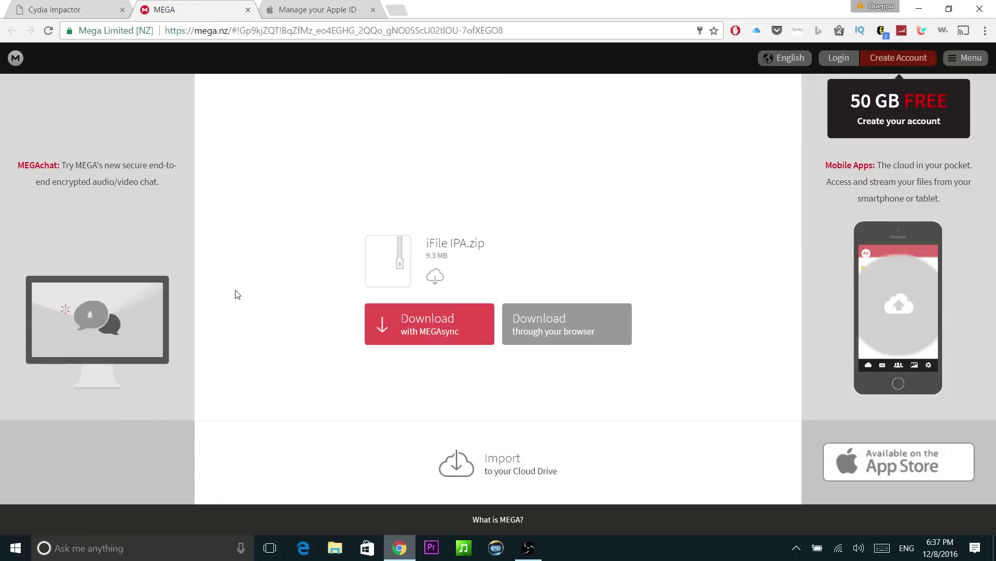
Download iFile IPA.zip through the browser to the Desktop, then reveal the desktop
{"action": "left_click", "coordinate": [584, 336]}
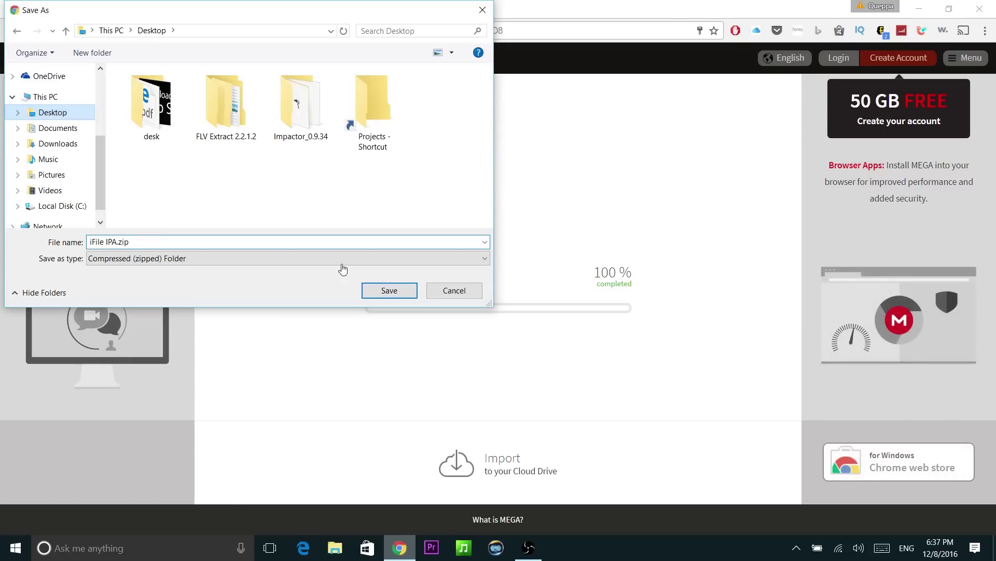
{"action": "left_click", "coordinate": [387, 291]}
{"action": "left_click_drag", "start_coordinate": [830, 10], "coordinate": [994, 127]}
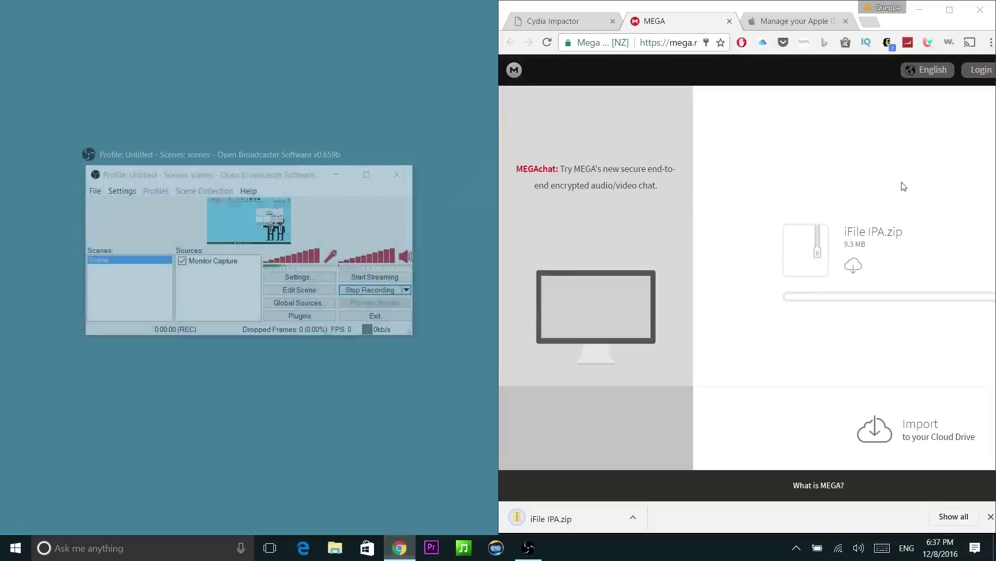
{"action": "key", "text": "super+d"}
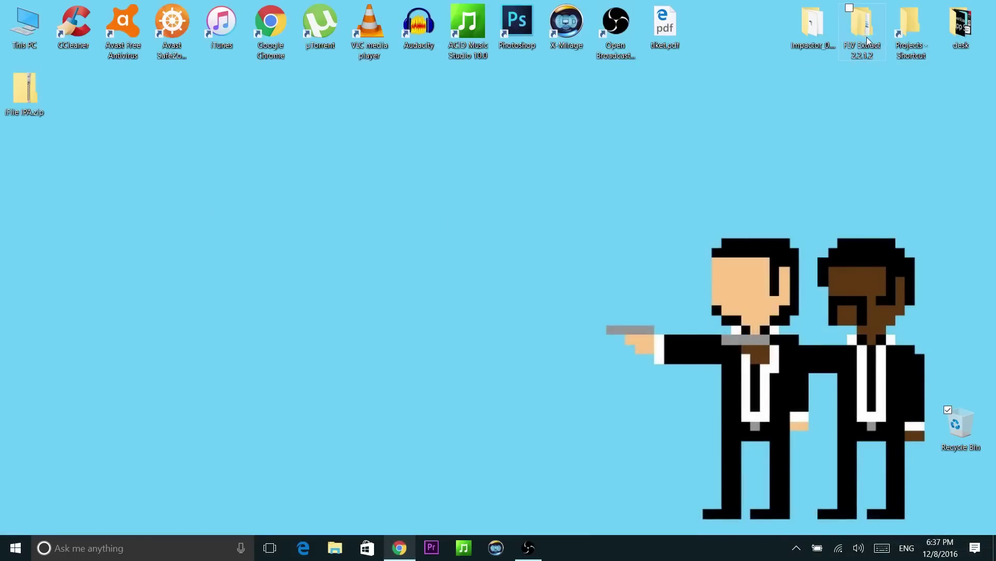
Open Impactor_0.9.34, extract iFile IPA.zip with 7-Zip Extract Here, and open the iFile IPA folder
{"action": "double_click", "coordinate": [812, 26]}
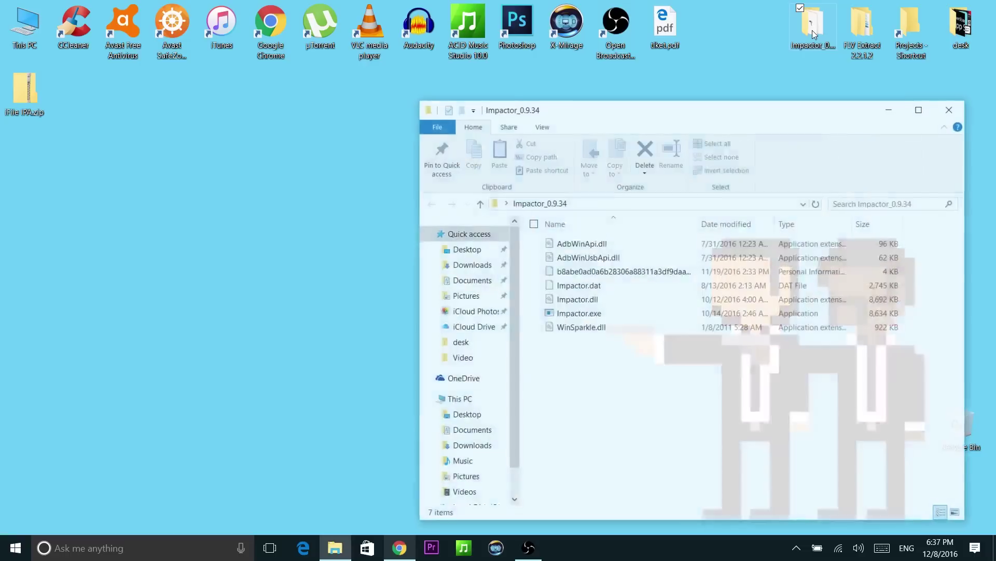
{"action": "left_click_drag", "start_coordinate": [716, 113], "coordinate": [686, 89]}
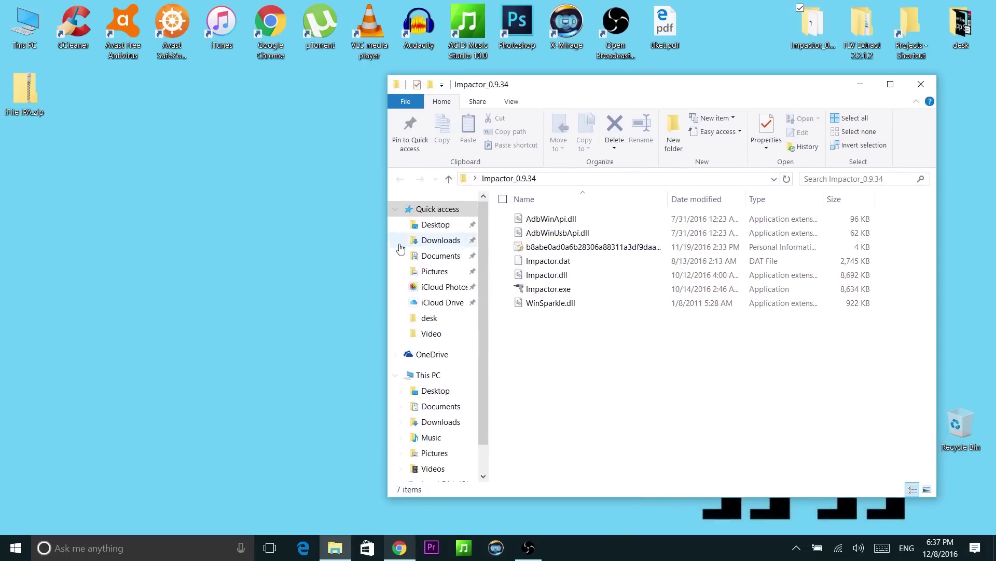
{"action": "right_click", "coordinate": [2, 97]}
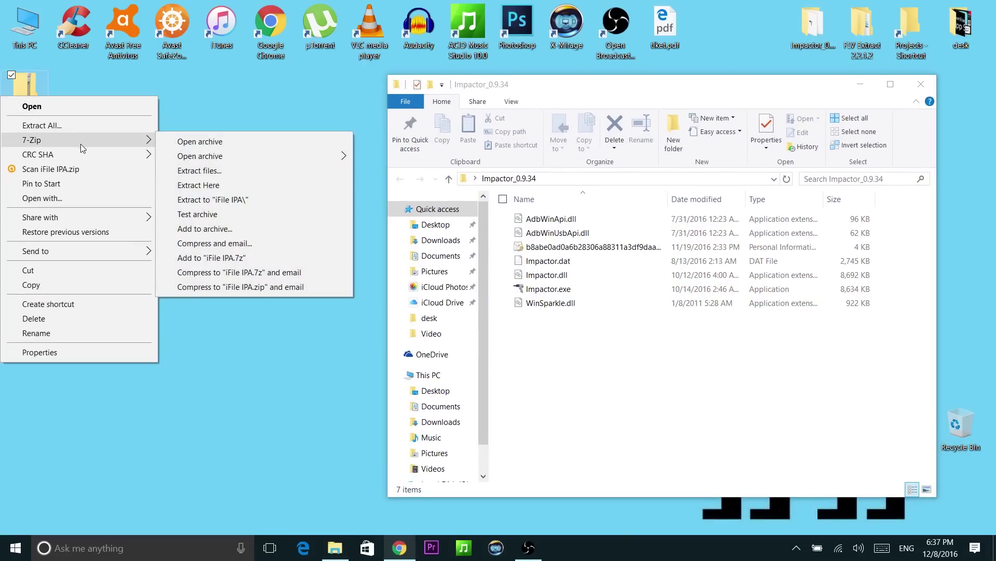
{"action": "mouse_move", "coordinate": [101, 139]}
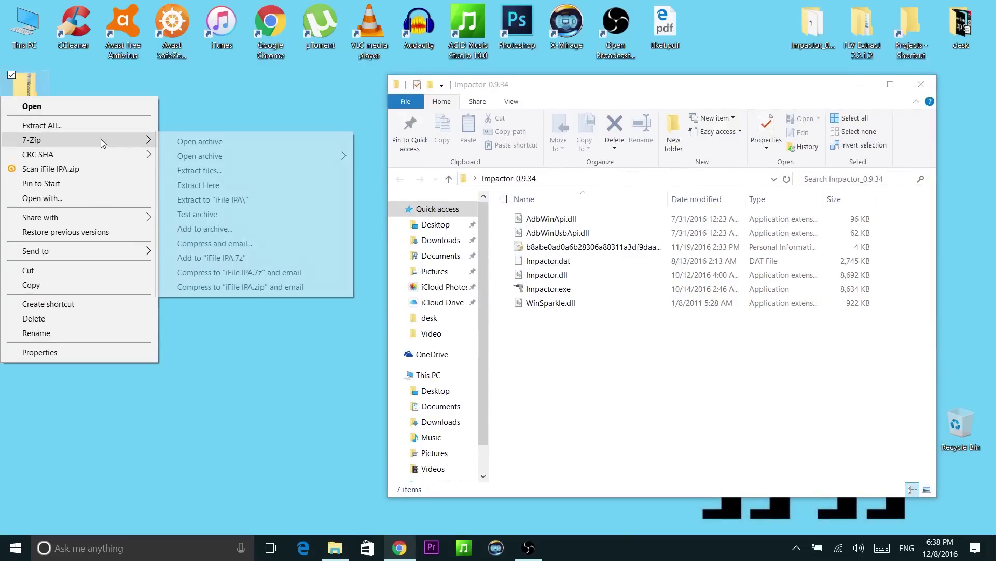
{"action": "left_click", "coordinate": [223, 186]}
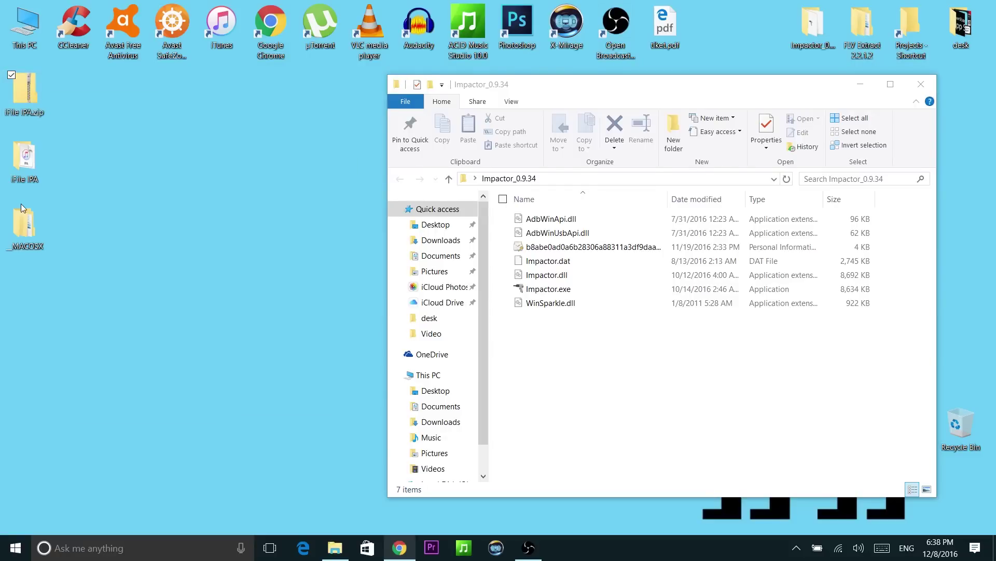
{"action": "double_click", "coordinate": [25, 155]}
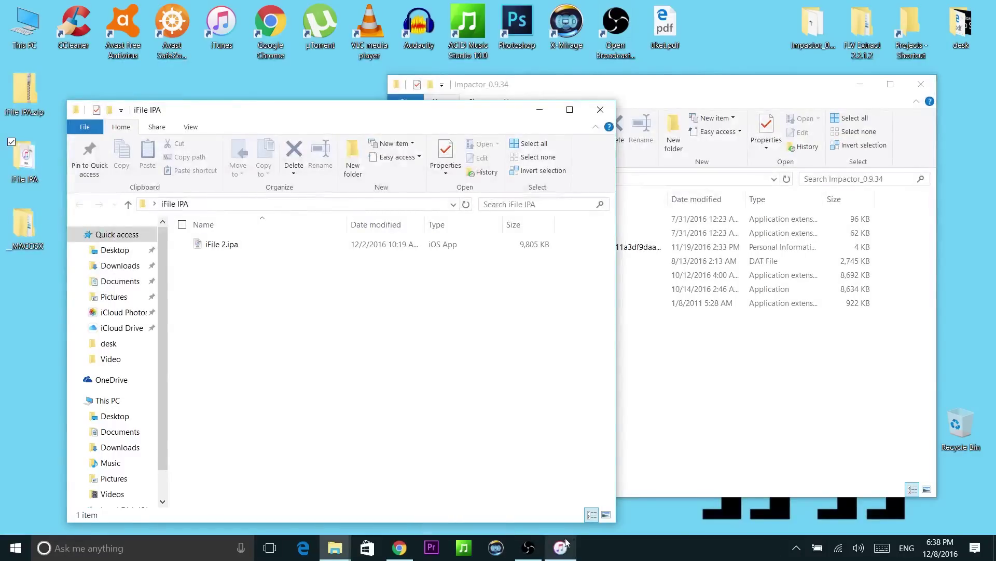
Confirm iTunes is current via Help > Check for Updates, minimize it, and bring Impactor_0.9.34 forward
{"action": "left_click", "coordinate": [561, 547]}
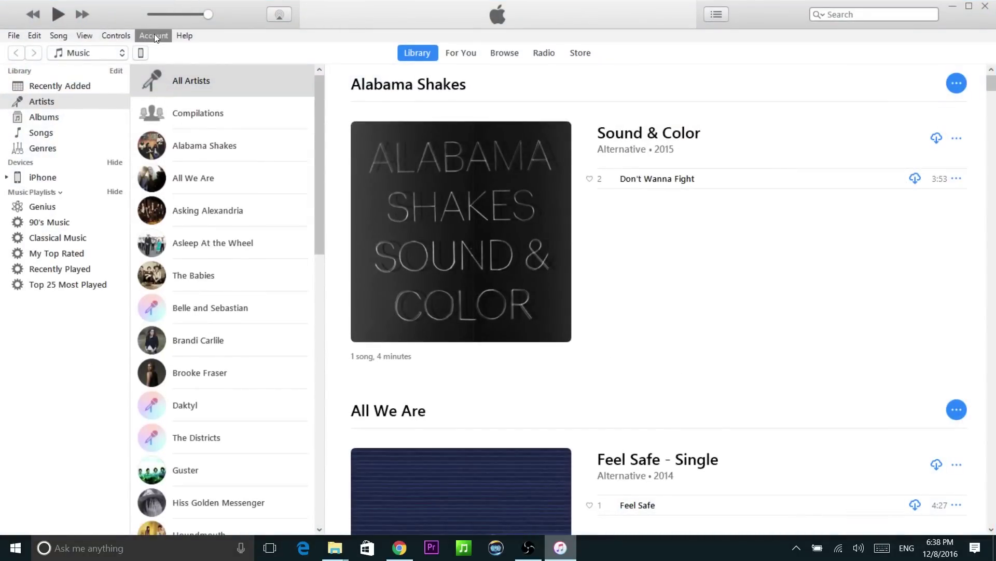
{"action": "left_click", "coordinate": [184, 36]}
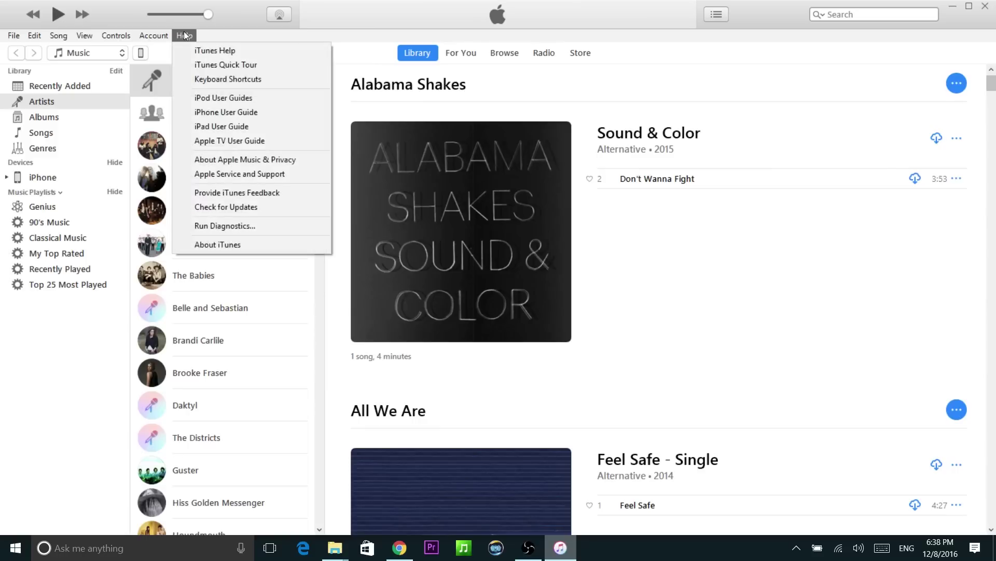
{"action": "left_click", "coordinate": [257, 207]}
{"action": "left_click", "coordinate": [583, 276]}
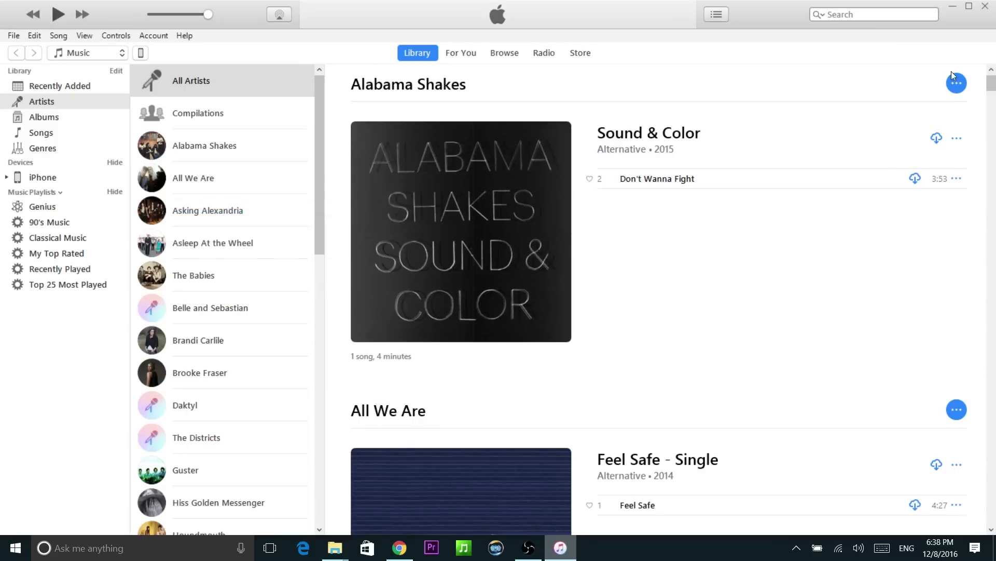
{"action": "left_click", "coordinate": [952, 7]}
{"action": "left_click", "coordinate": [622, 402]}
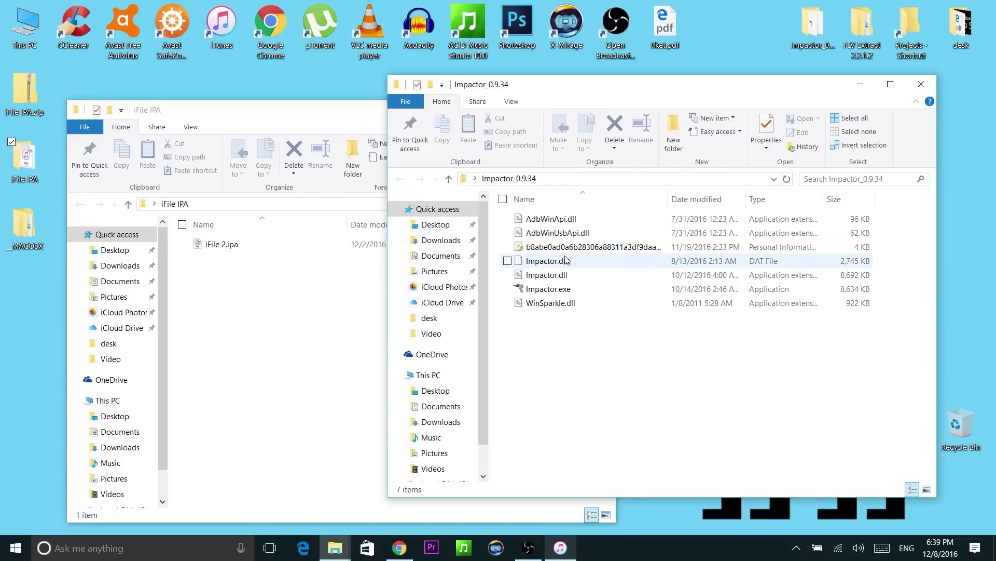
Launch Cydia Impactor from Impactor.exe and drop iFile 2.ipa onto its window
{"action": "double_click", "coordinate": [540, 295]}
{"action": "left_click", "coordinate": [246, 246]}
{"action": "left_click_drag", "start_coordinate": [246, 247], "coordinate": [173, 112]}
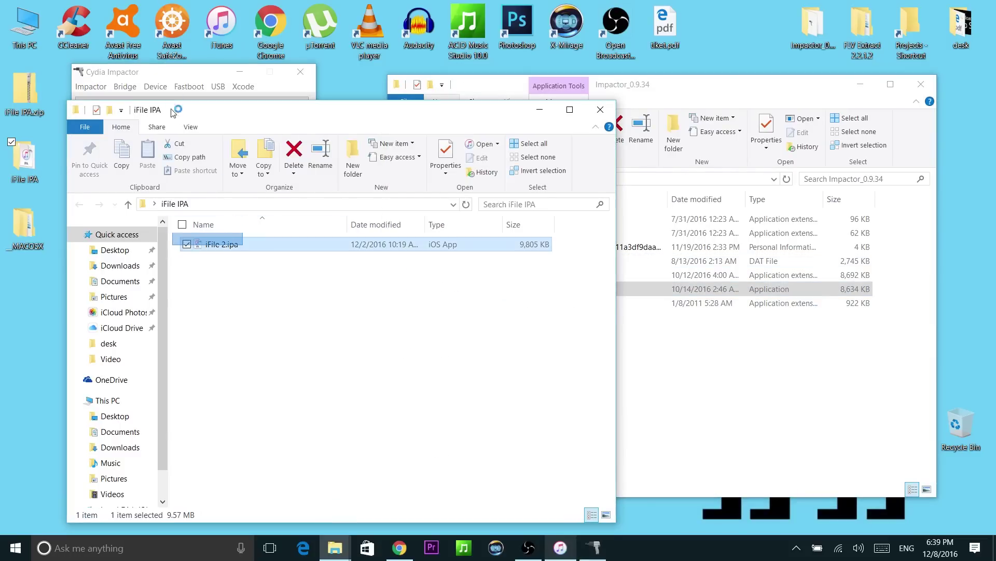
{"action": "left_click_drag", "start_coordinate": [223, 244], "coordinate": [169, 89]}
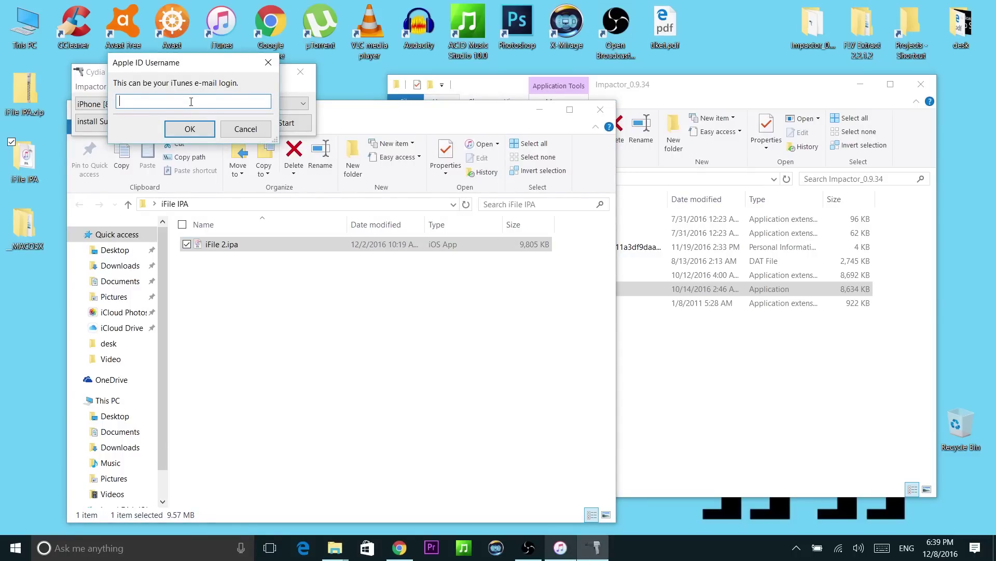
Sign in with the Apple ID e-mail and regular password, getting the app-specific password error
{"action": "key", "text": "ctrl+v"}
{"action": "left_click", "coordinate": [189, 129]}
{"action": "key", "text": "ctrl+v"}
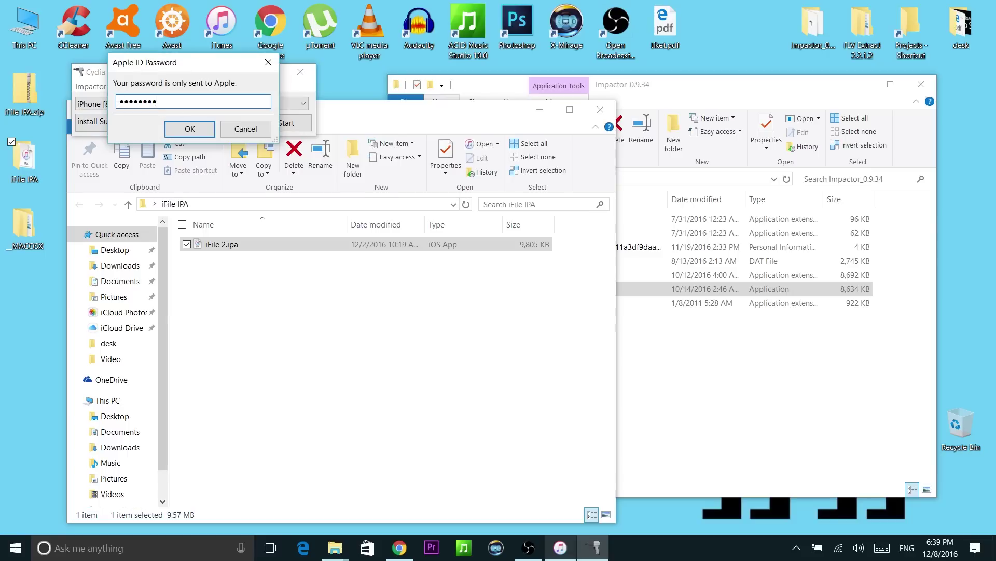
{"action": "left_click", "coordinate": [200, 130]}
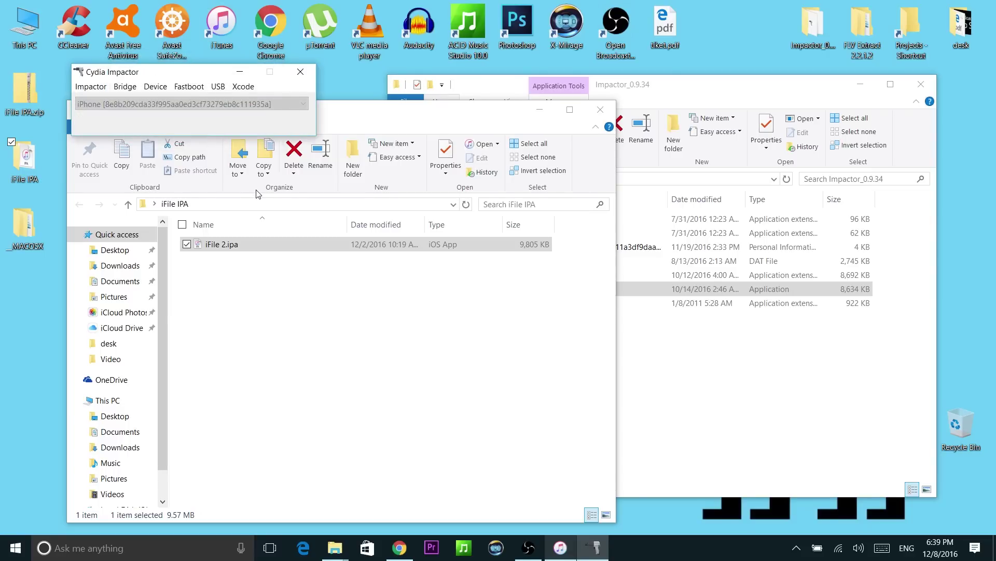
{"action": "left_click_drag", "start_coordinate": [498, 232], "coordinate": [311, 187]}
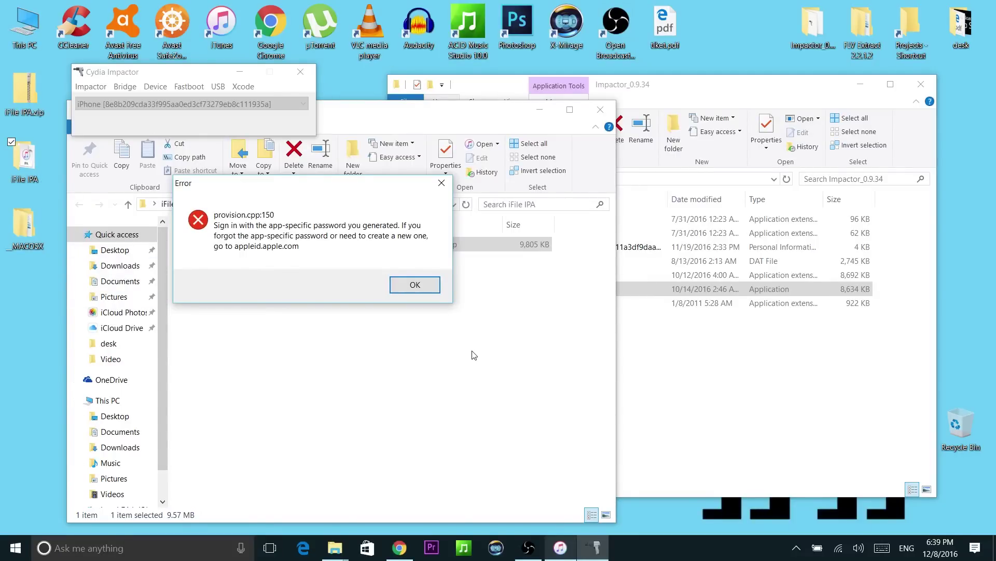
Sign in to the Apple ID page in a maximized Chrome using the verification code
{"action": "left_click", "coordinate": [406, 550]}
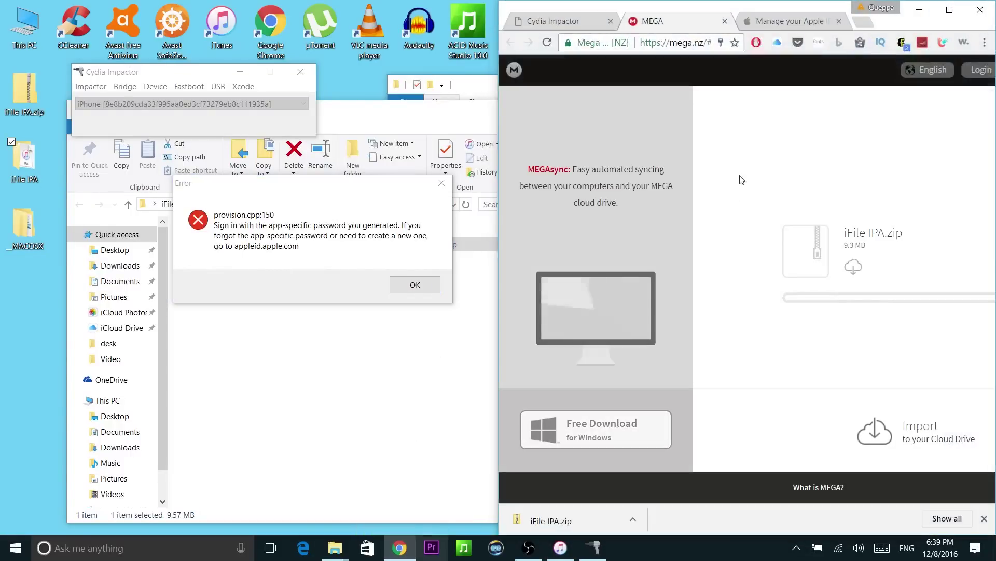
{"action": "left_click", "coordinate": [788, 22]}
{"action": "left_click", "coordinate": [675, 43]}
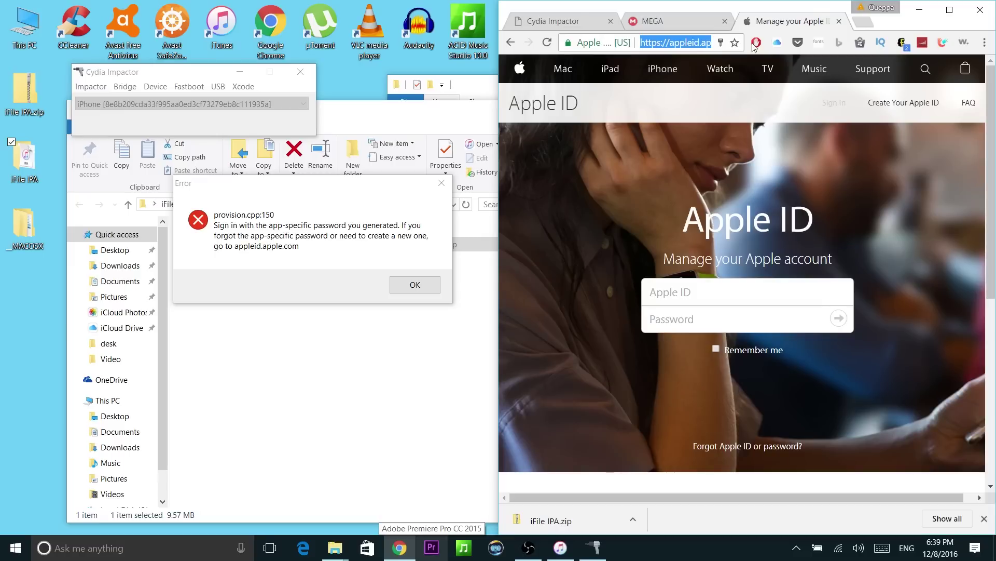
{"action": "key", "text": "super+Up"}
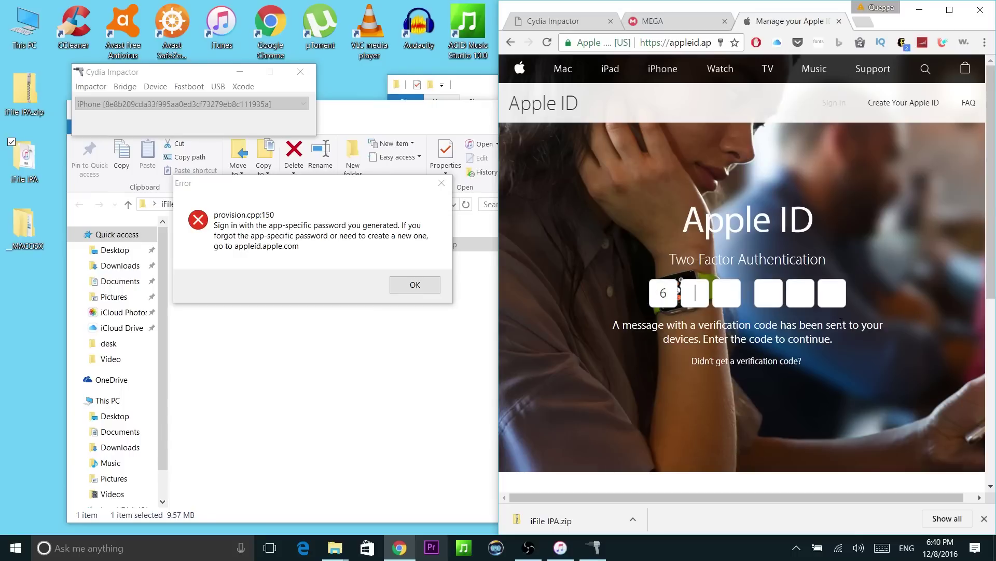
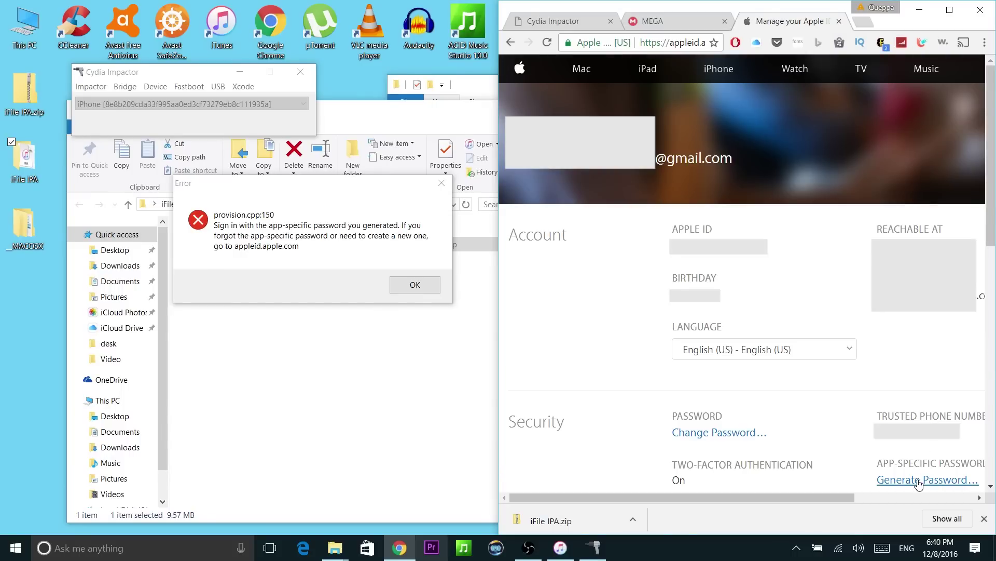
Generate an app-specific password labelled 1234 and copy it
{"action": "left_click", "coordinate": [919, 482]}
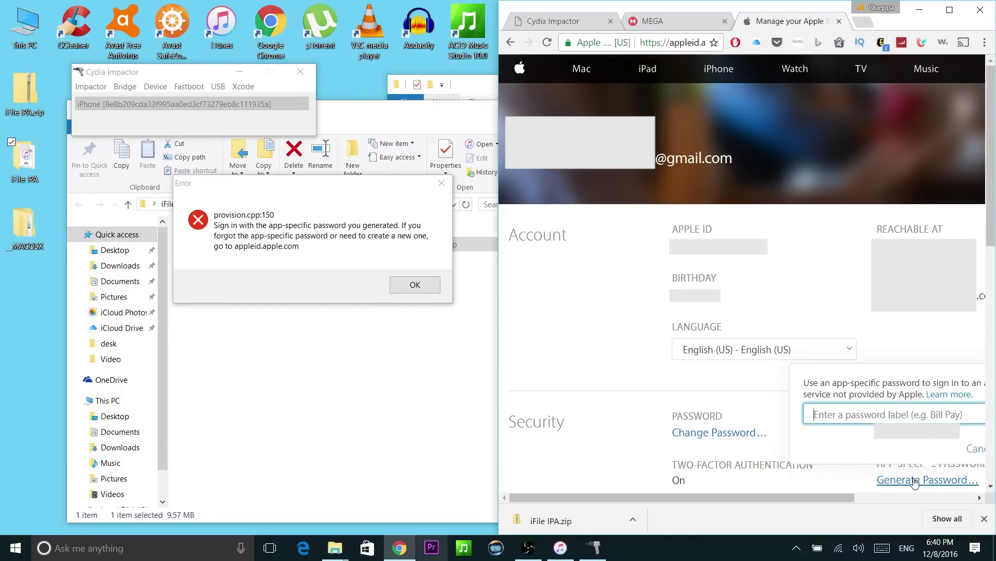
{"action": "type", "text": "1234"}
{"action": "key", "text": "Return"}
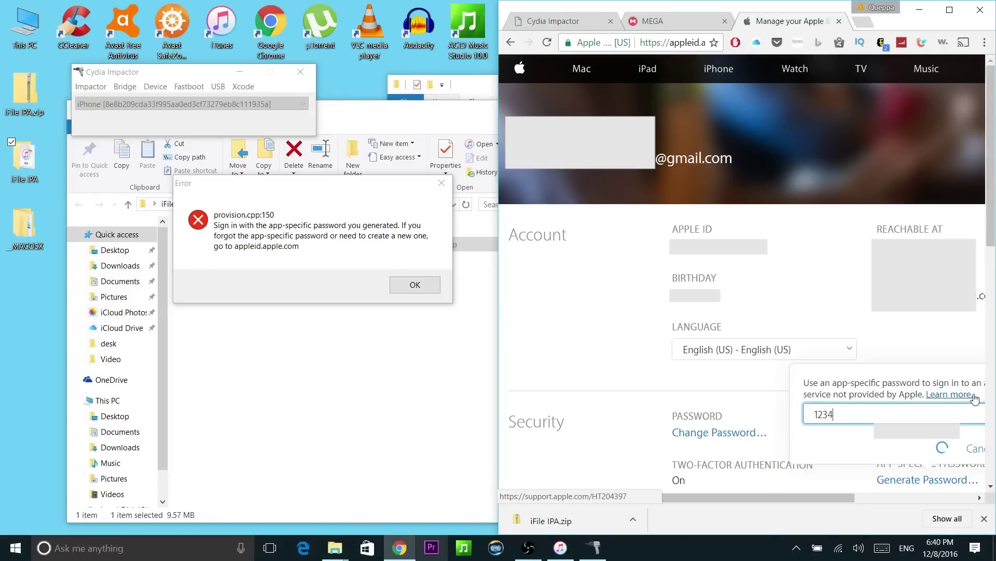
{"action": "left_click", "coordinate": [937, 394]}
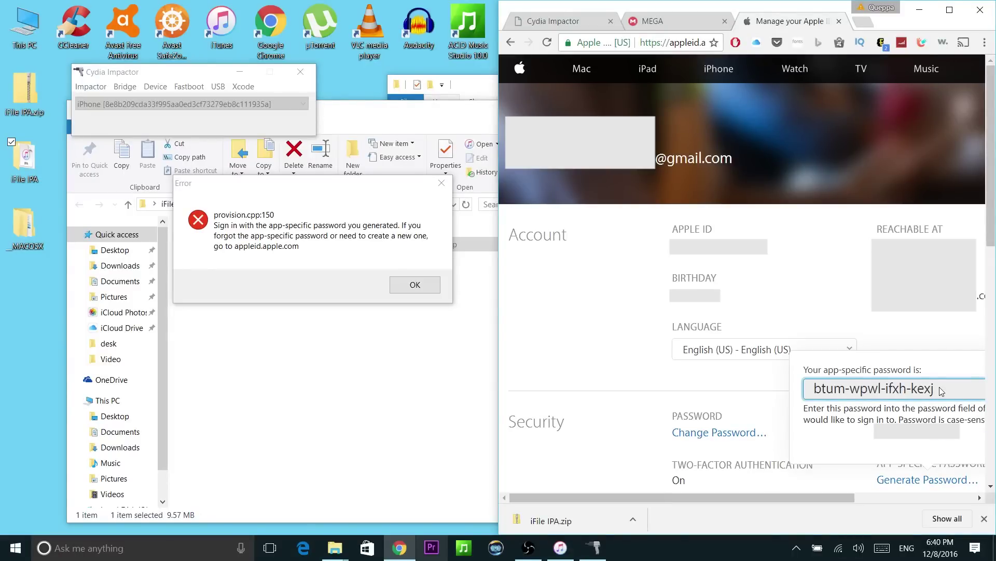
{"action": "left_click_drag", "start_coordinate": [940, 390], "coordinate": [814, 390]}
{"action": "right_click", "coordinate": [826, 390]}
{"action": "left_click", "coordinate": [829, 397]}
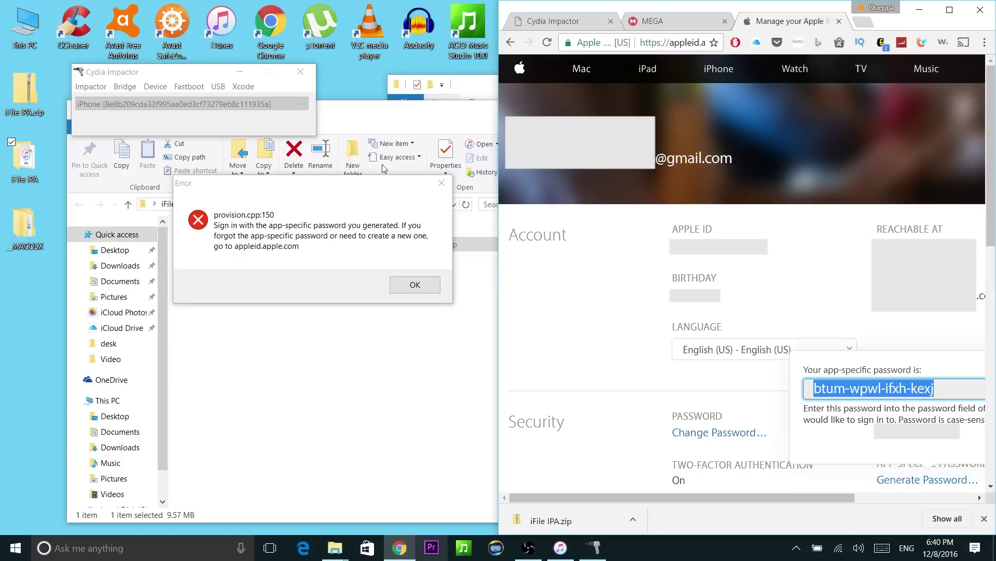
{"action": "left_click", "coordinate": [409, 283]}
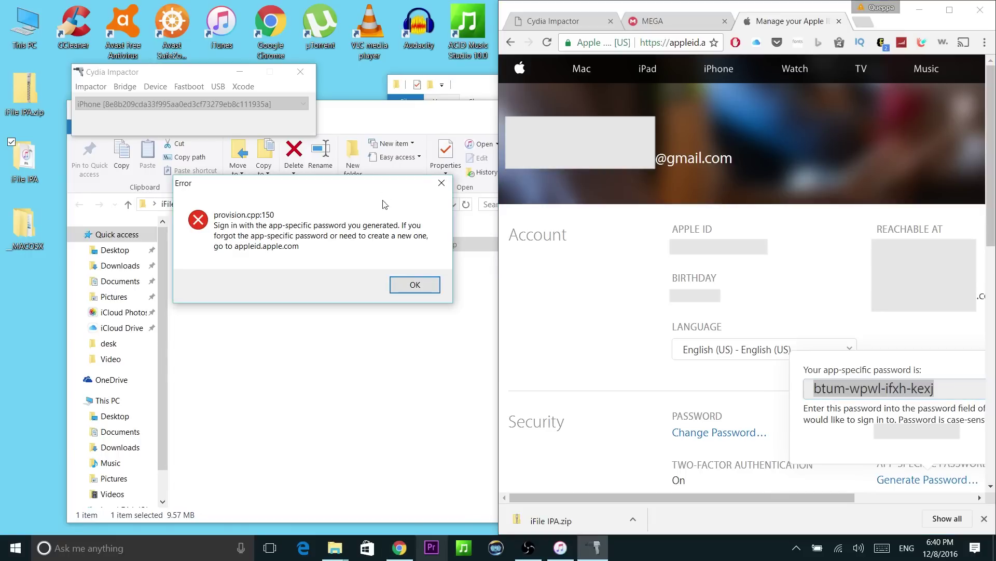
Dismiss the error, drop iFile 2.ipa again, and sign in with the pasted app-specific password
{"action": "left_click", "coordinate": [408, 289]}
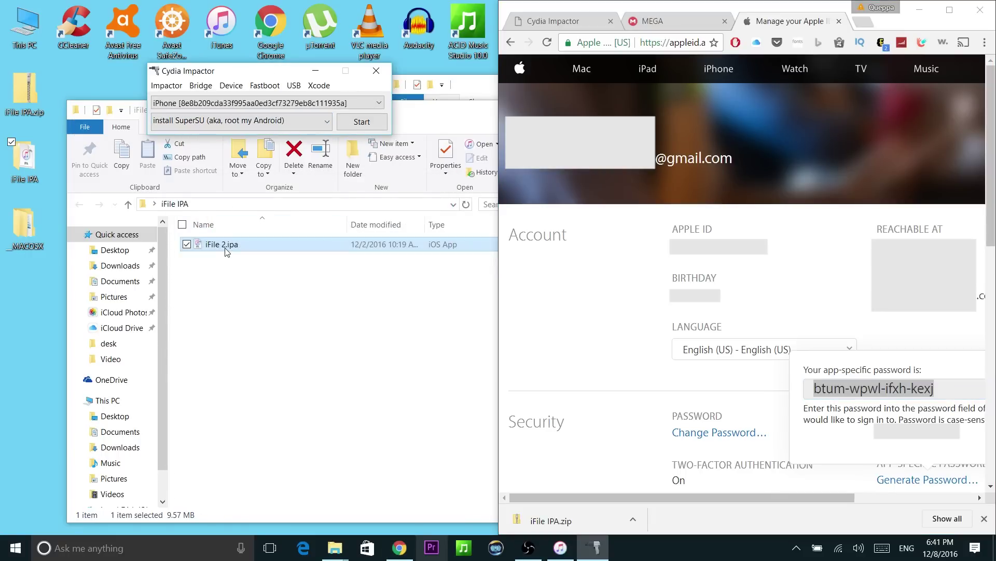
{"action": "left_click_drag", "start_coordinate": [225, 251], "coordinate": [251, 112]}
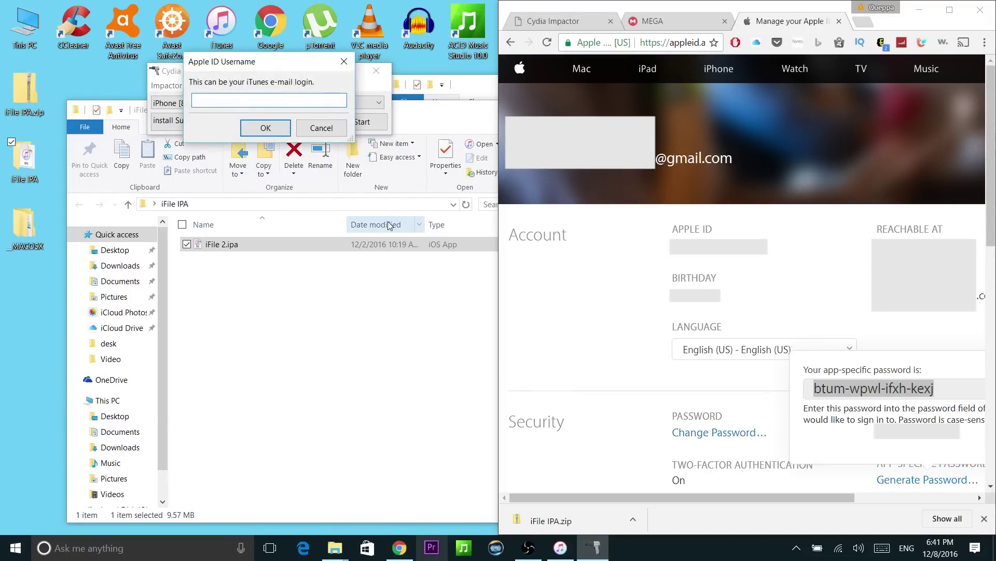
{"action": "left_click", "coordinate": [266, 128]}
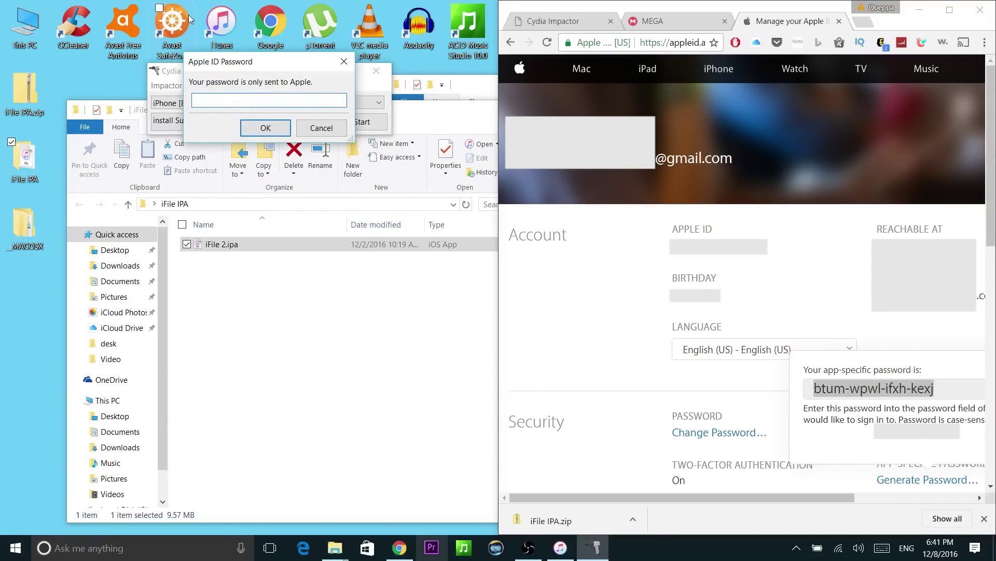
{"action": "right_click", "coordinate": [229, 100]}
{"action": "left_click", "coordinate": [175, 148]}
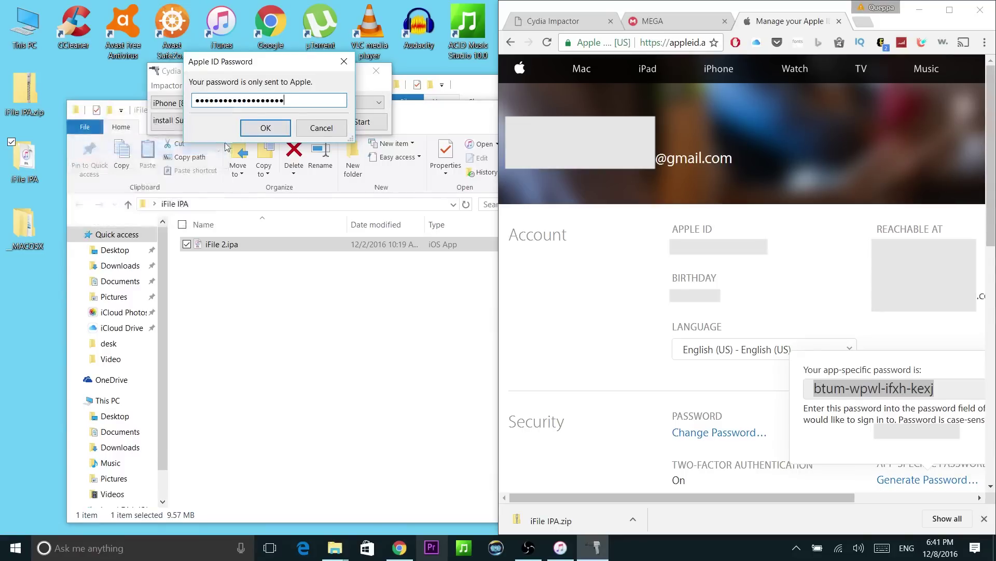
{"action": "left_click", "coordinate": [259, 129]}
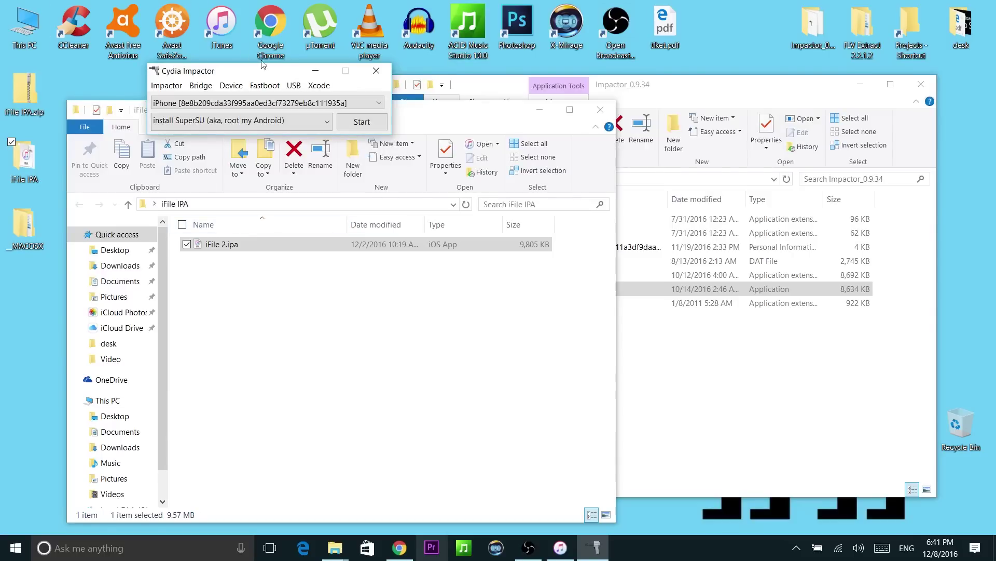
Minimize Cydia Impactor, the iFile IPA folder and the Impactor_0.9.34 folder windows
{"action": "left_click", "coordinate": [315, 70]}
{"action": "left_click", "coordinate": [539, 109]}
{"action": "left_click", "coordinate": [864, 86]}
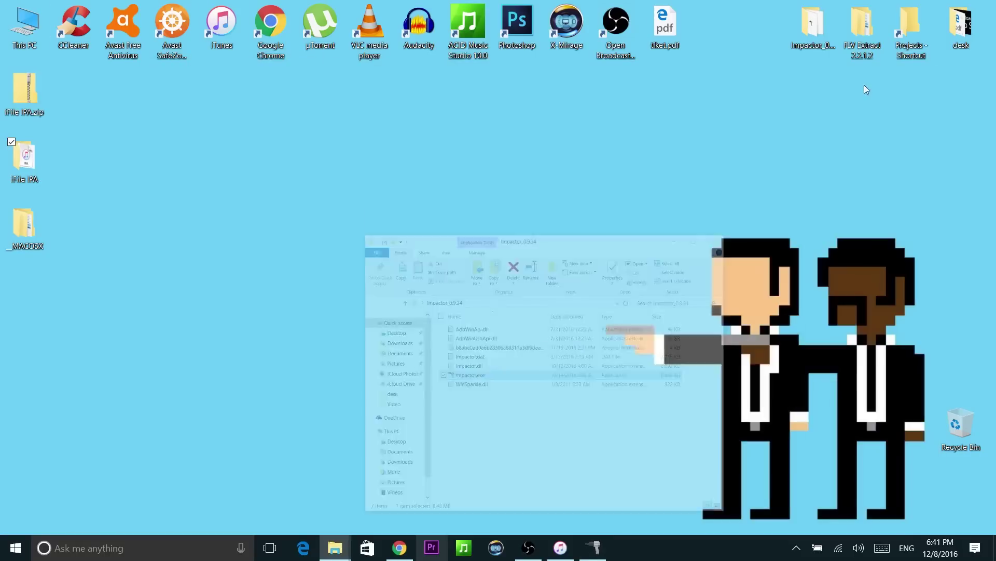